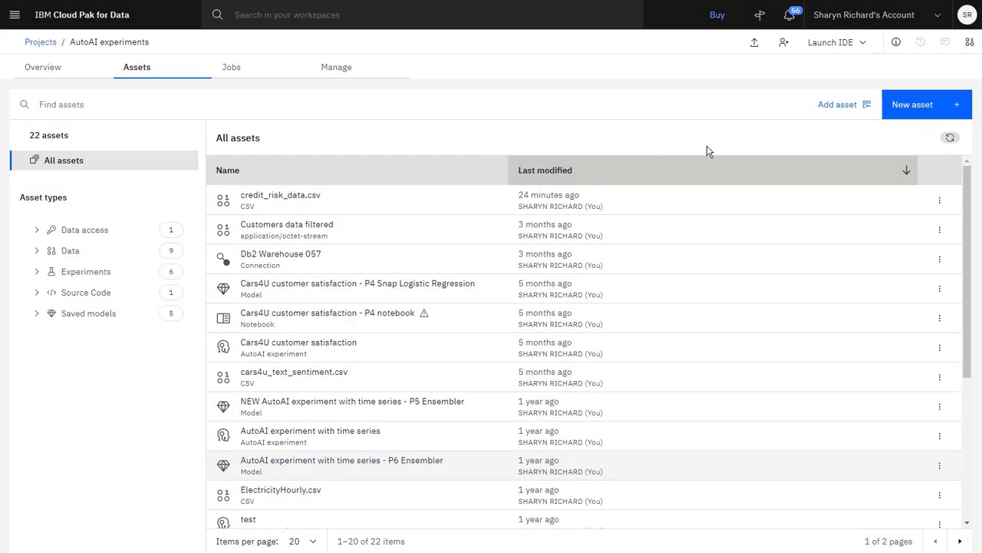
Step: Create a new AutoAI experiment named "Credit risk fairness experiment" in the project
{"action": "left_click", "coordinate": [901, 115]}
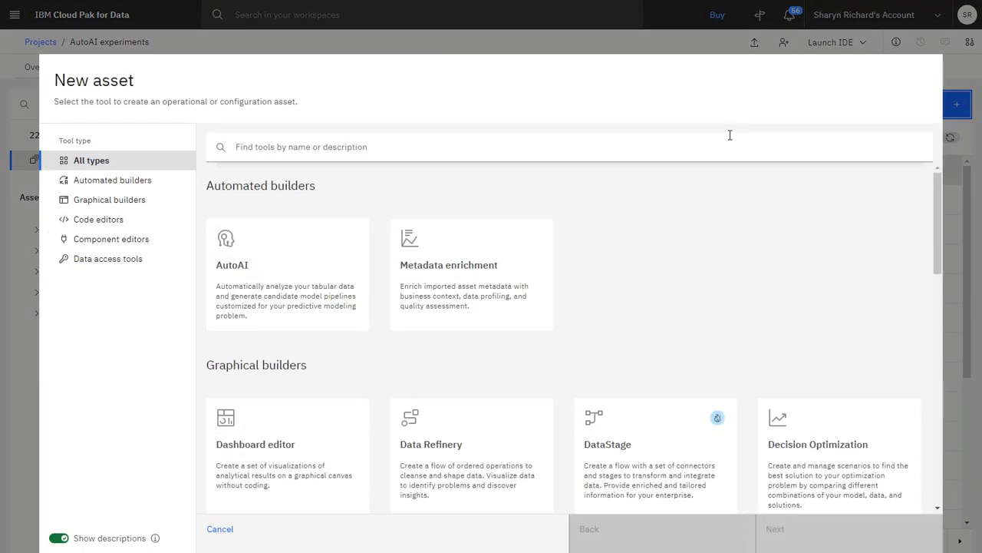
{"action": "left_click", "coordinate": [319, 244]}
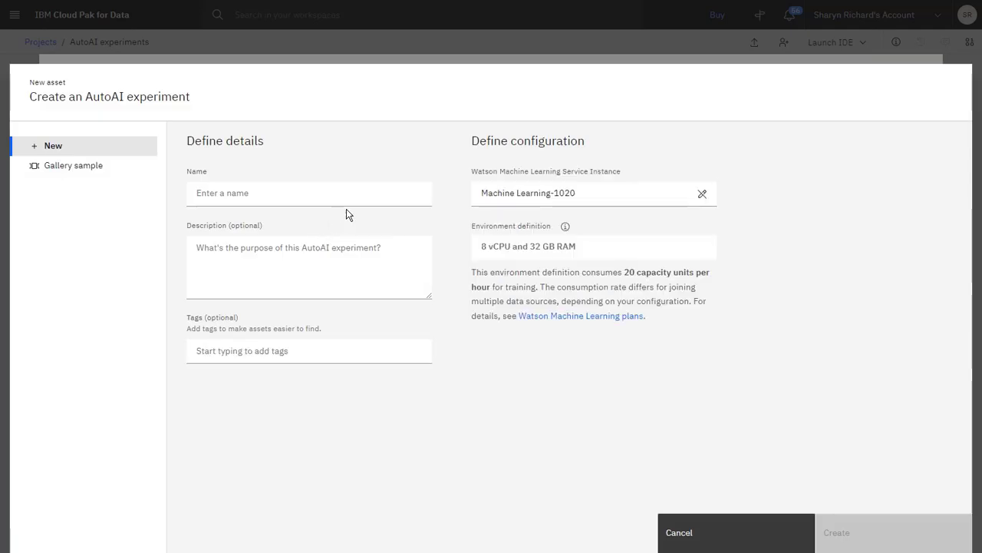
{"action": "left_click", "coordinate": [362, 193]}
{"action": "type", "text": "Credit risk fairness experiment"}
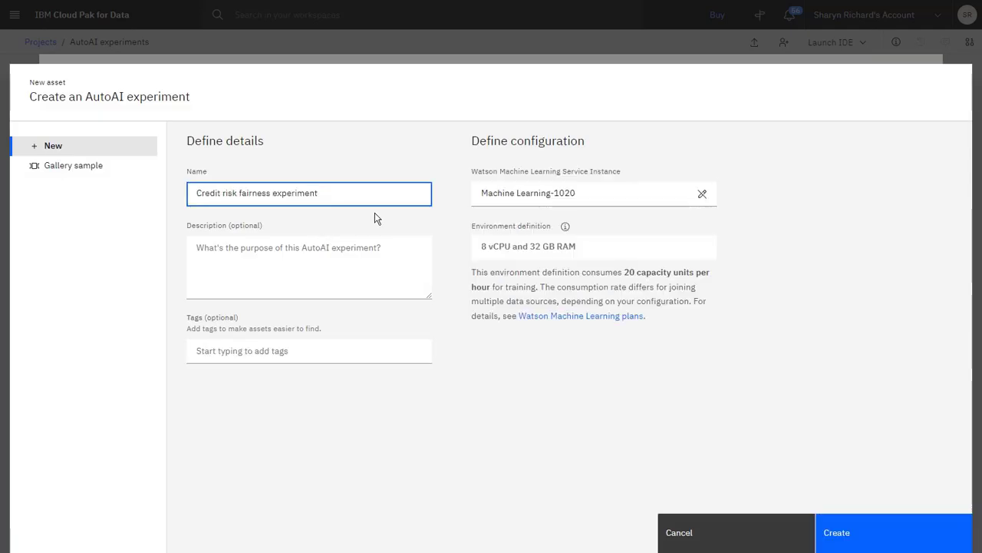
{"action": "left_click", "coordinate": [865, 541]}
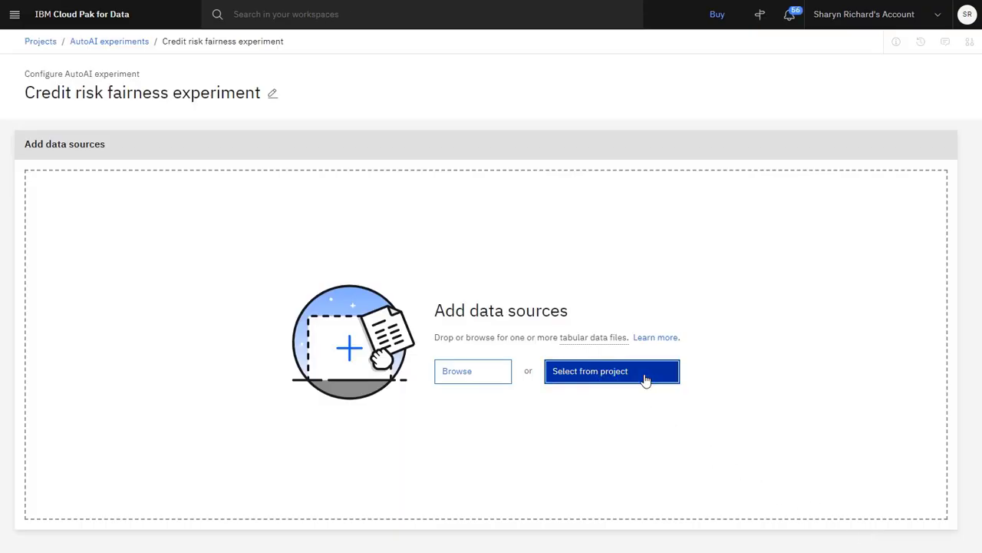
Step: Add the project's credit_risk_data.csv data asset as the experiment's data source
{"action": "left_click", "coordinate": [647, 377]}
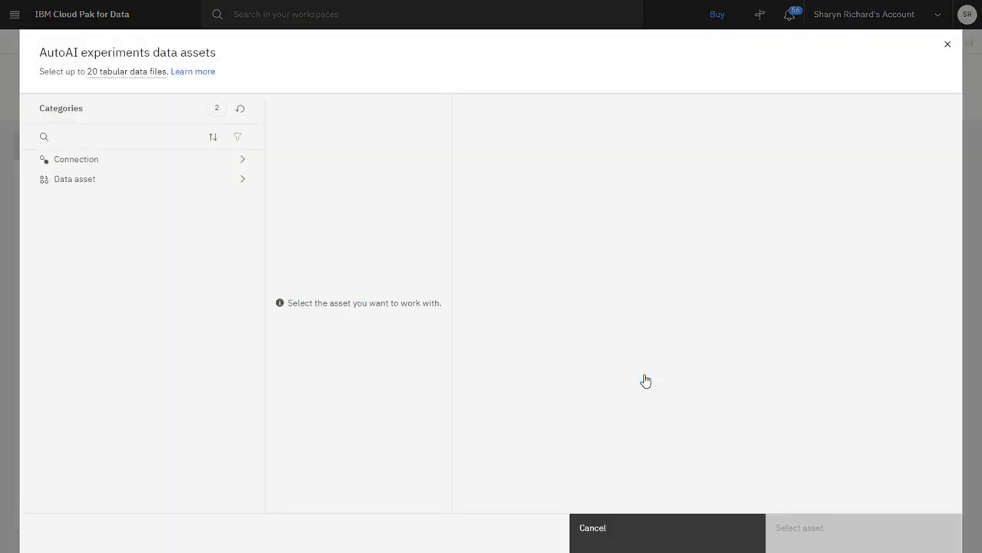
{"action": "left_click", "coordinate": [211, 188]}
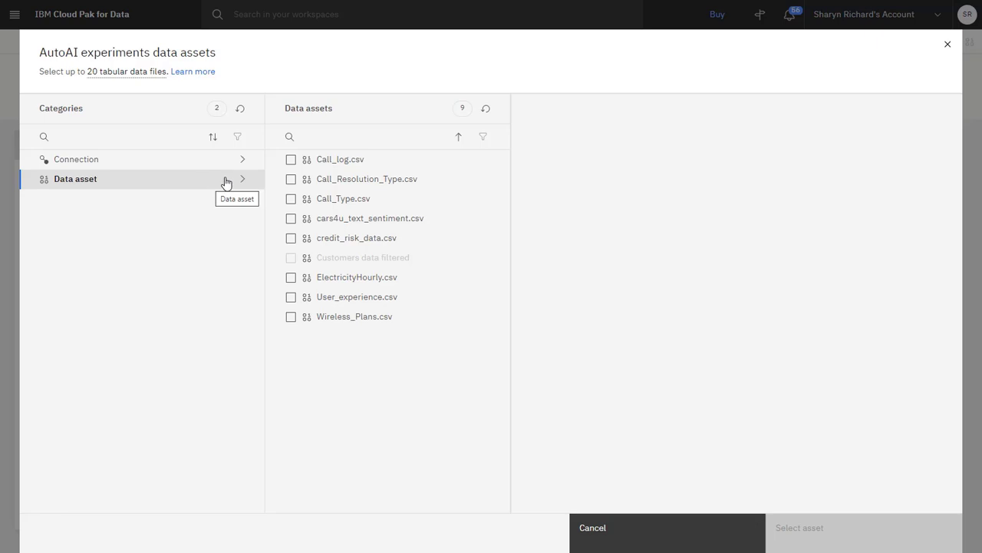
{"action": "left_click", "coordinate": [291, 239]}
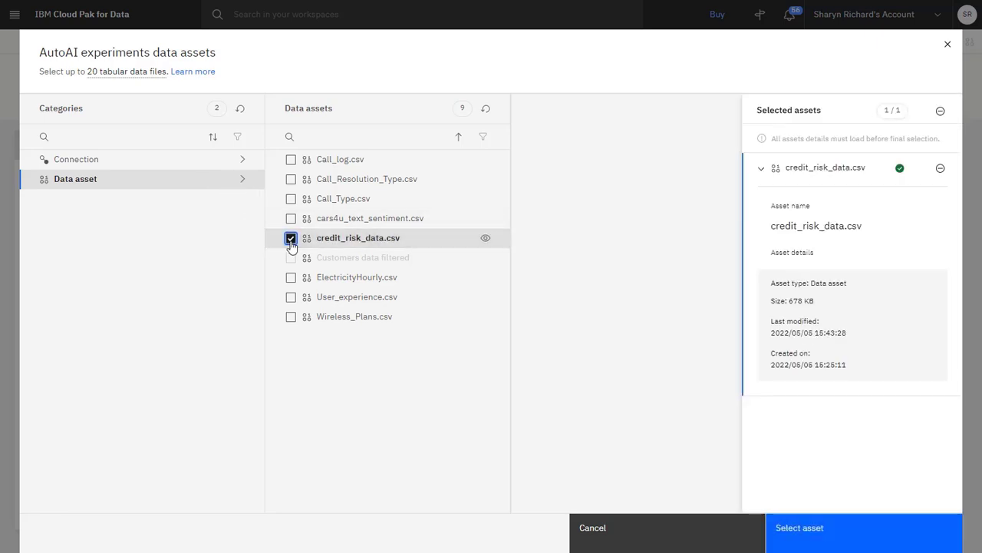
{"action": "left_click", "coordinate": [857, 529]}
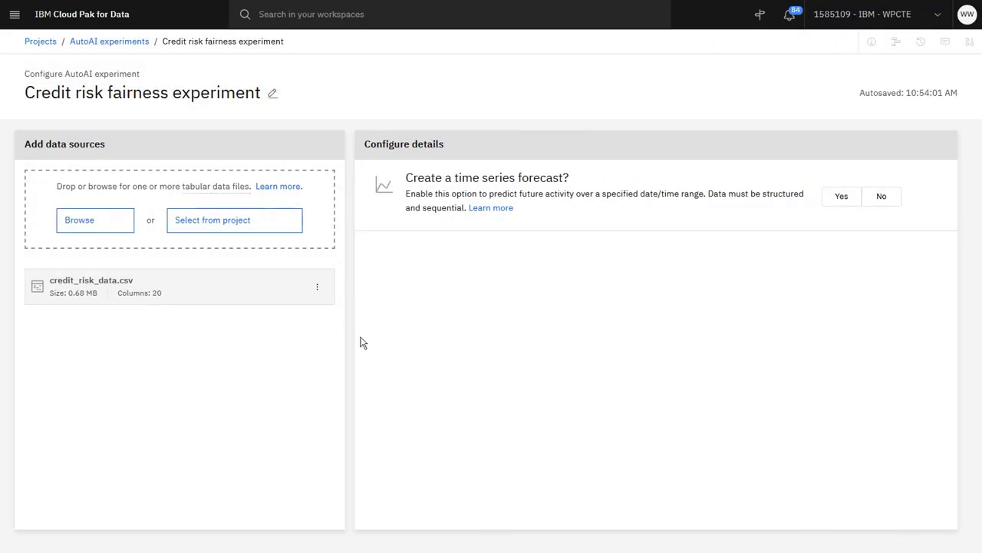
Step: Preview the columns of credit_risk_data.csv through to Gender and Risk, and close the preview
{"action": "left_click", "coordinate": [317, 288]}
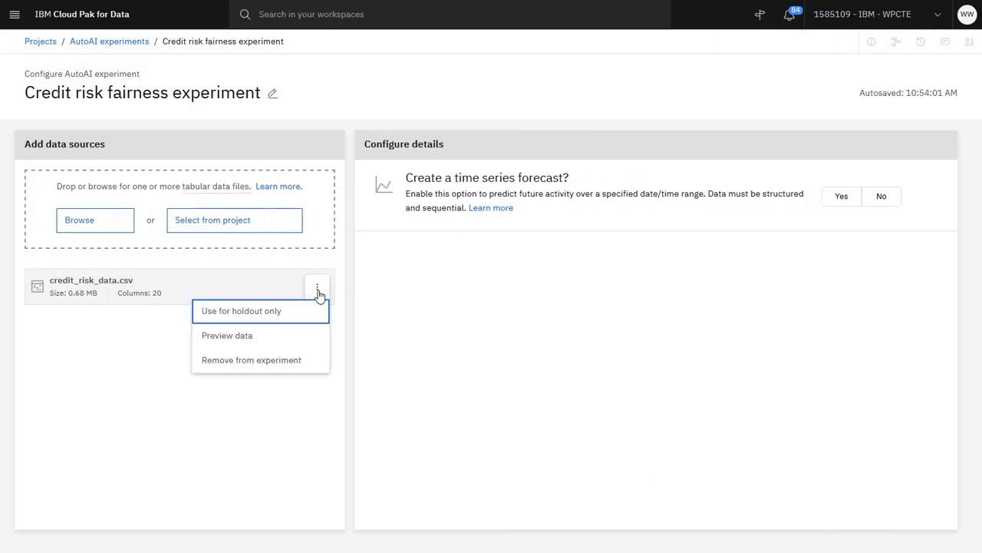
{"action": "left_click", "coordinate": [309, 337]}
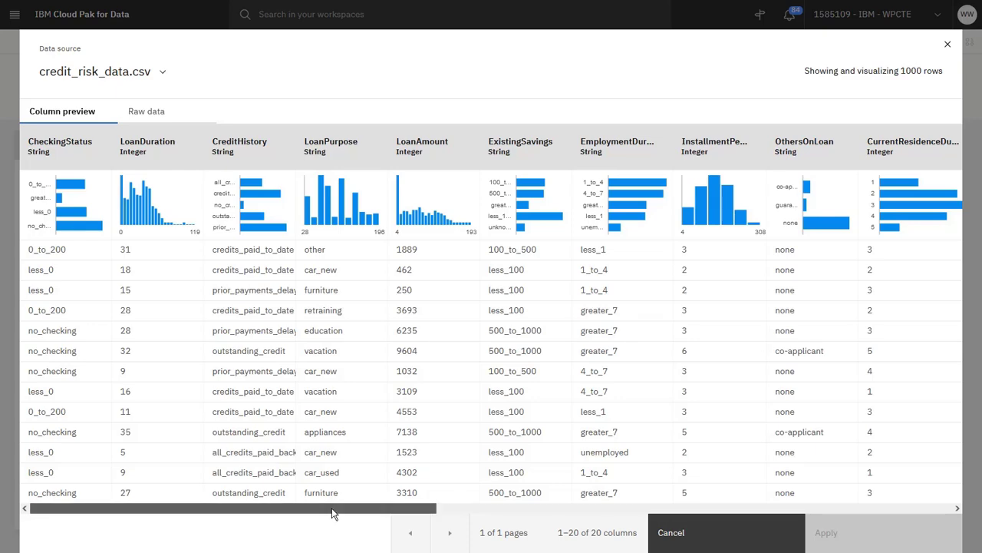
{"action": "left_click_drag", "start_coordinate": [332, 508], "coordinate": [862, 500]}
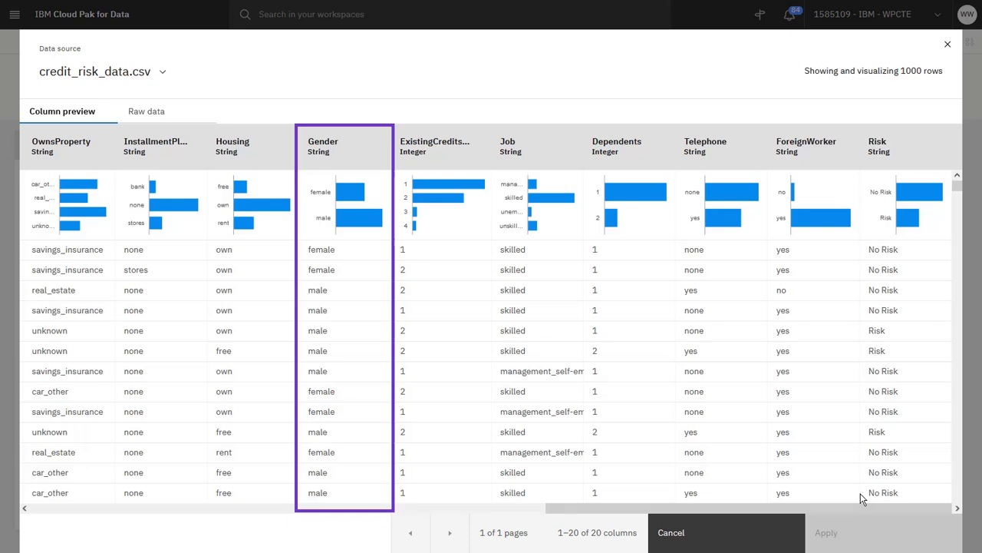
{"action": "left_click", "coordinate": [742, 542]}
Step: Decline the time series forecast and set Risk as the prediction column
{"action": "left_click", "coordinate": [879, 203]}
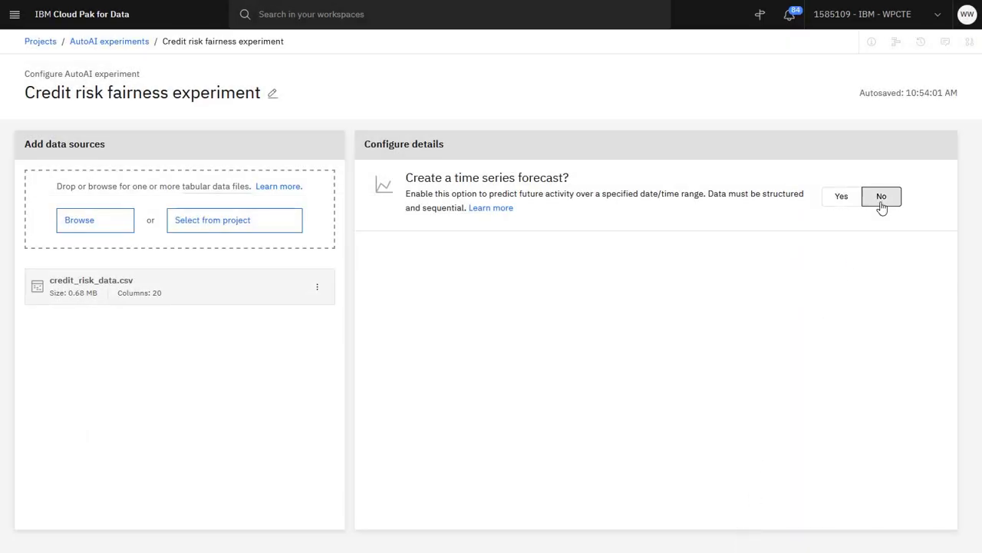
{"action": "left_click", "coordinate": [786, 290]}
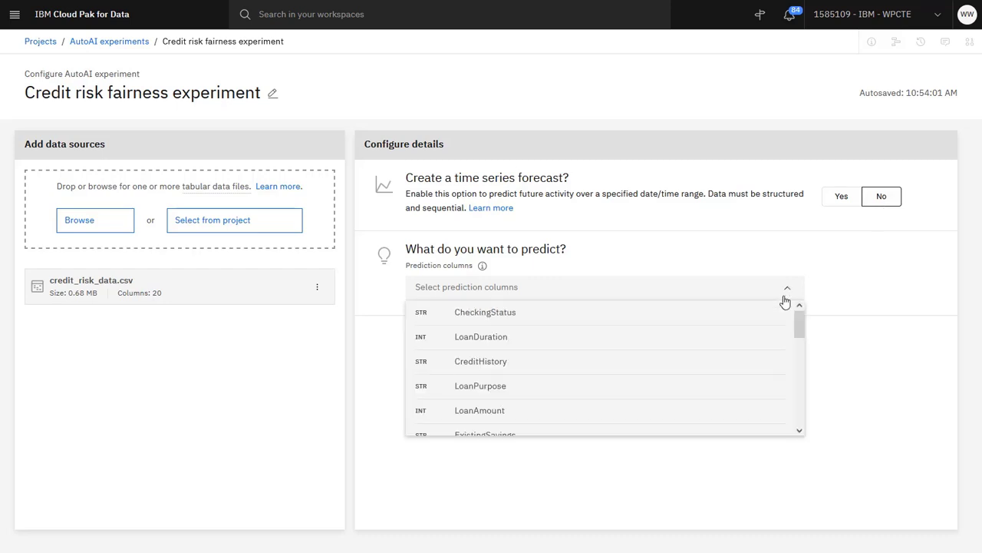
{"action": "left_click_drag", "start_coordinate": [798, 324], "coordinate": [802, 432]}
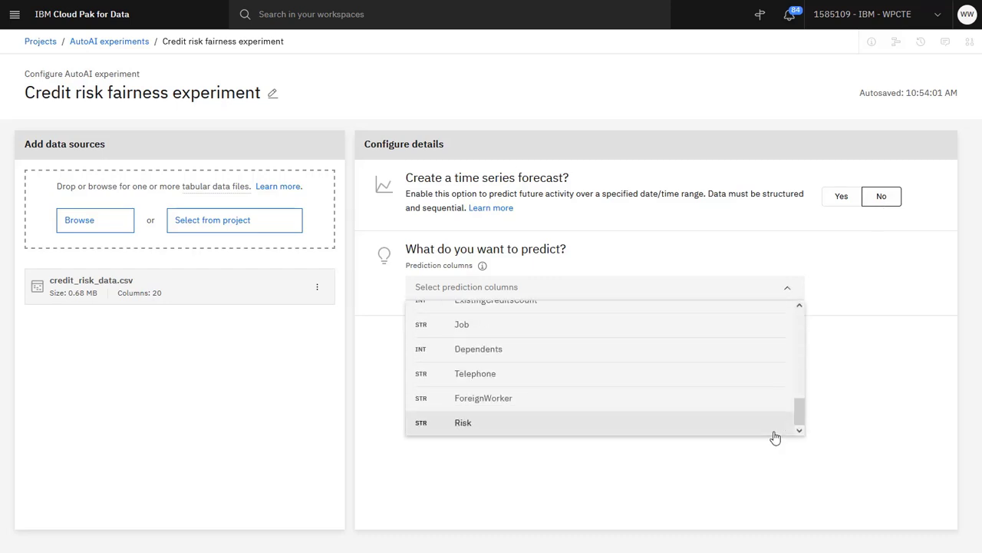
{"action": "left_click", "coordinate": [772, 430]}
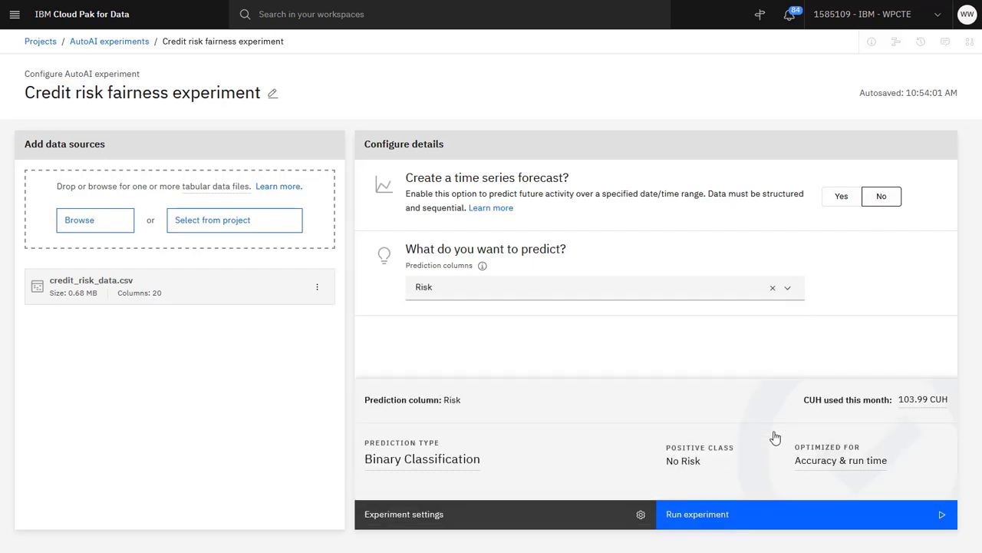
Step: Enable fairness evaluation in the experiment settings with No Risk as the favorable outcome
{"action": "left_click", "coordinate": [570, 517]}
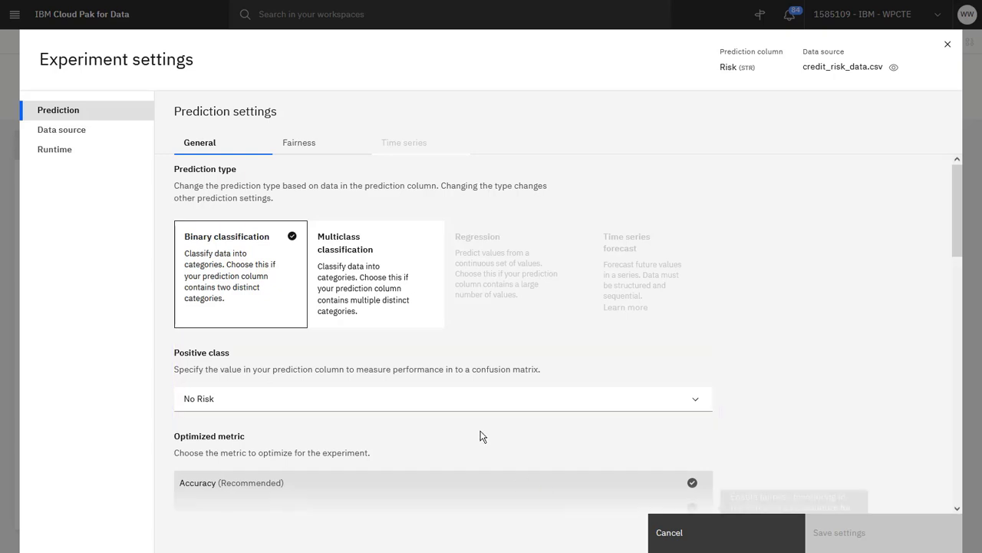
{"action": "left_click", "coordinate": [323, 144]}
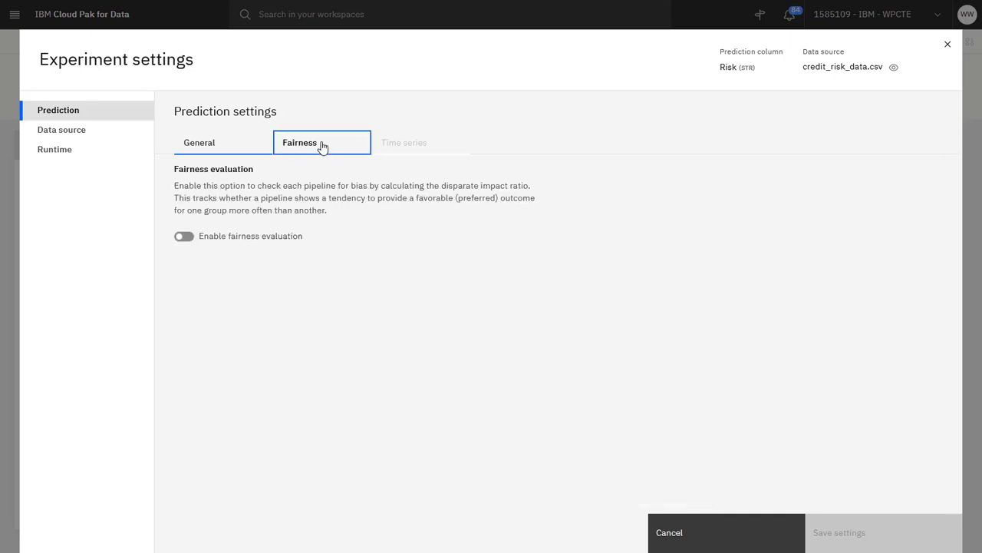
{"action": "left_click", "coordinate": [186, 238]}
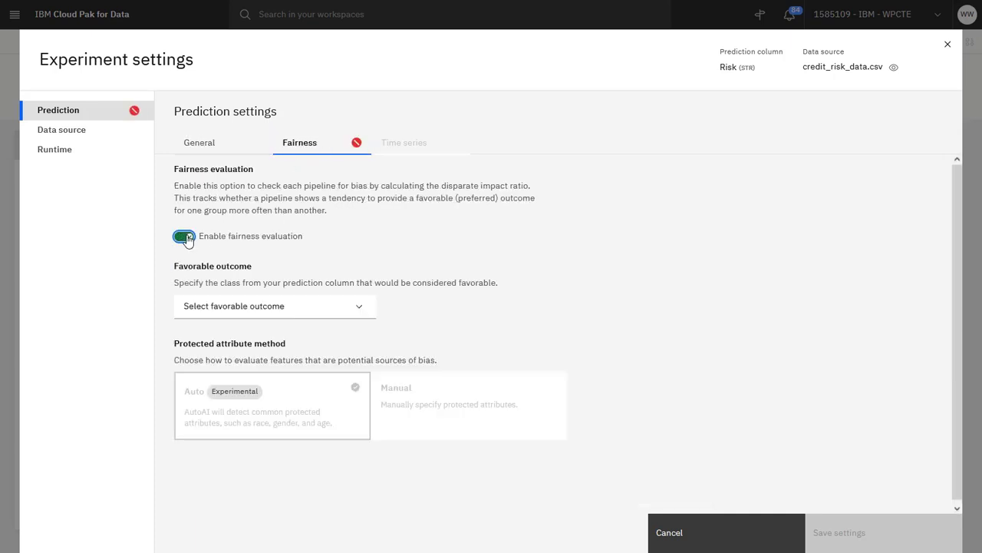
{"action": "left_click", "coordinate": [362, 307]}
{"action": "left_click", "coordinate": [354, 332]}
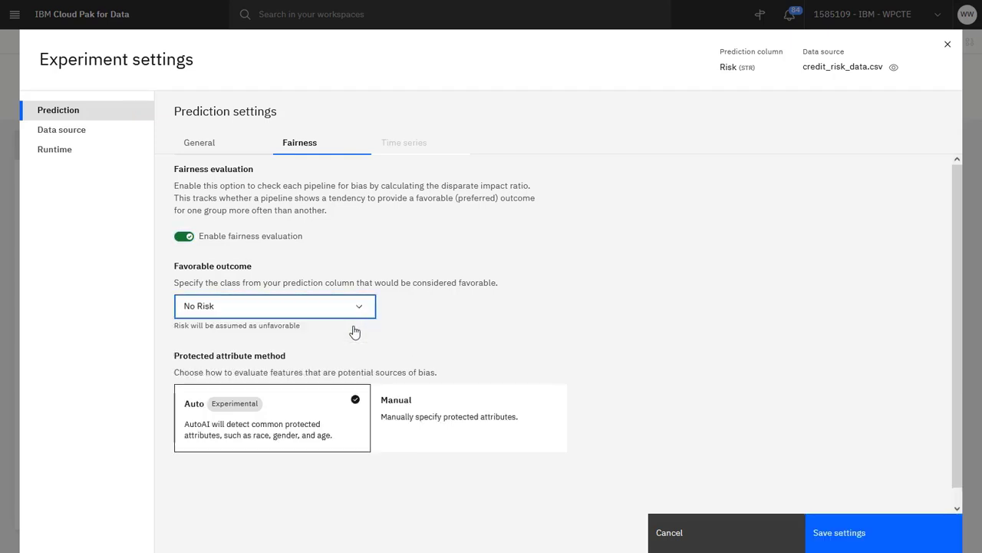
Step: Set the protected attribute method to Manual and select Gender as the protected attribute
{"action": "left_click", "coordinate": [474, 419]}
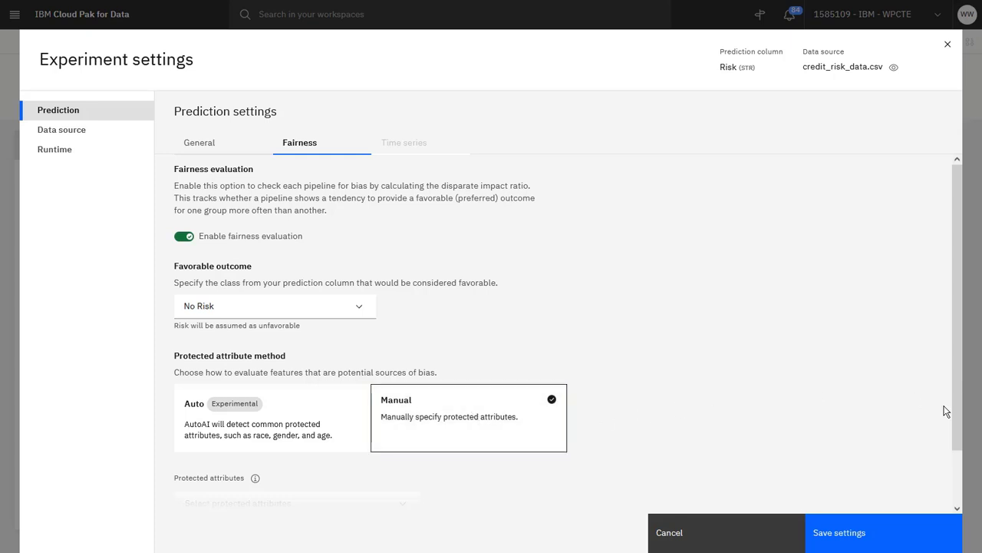
{"action": "scroll", "coordinate": [957, 421], "scroll_direction": "down", "scroll_amount": 2}
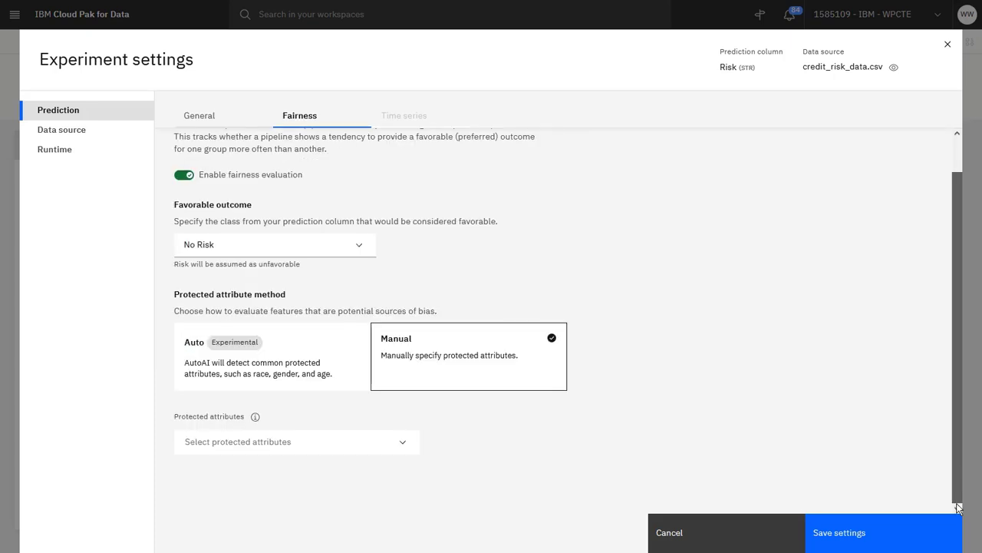
{"action": "left_click", "coordinate": [405, 448]}
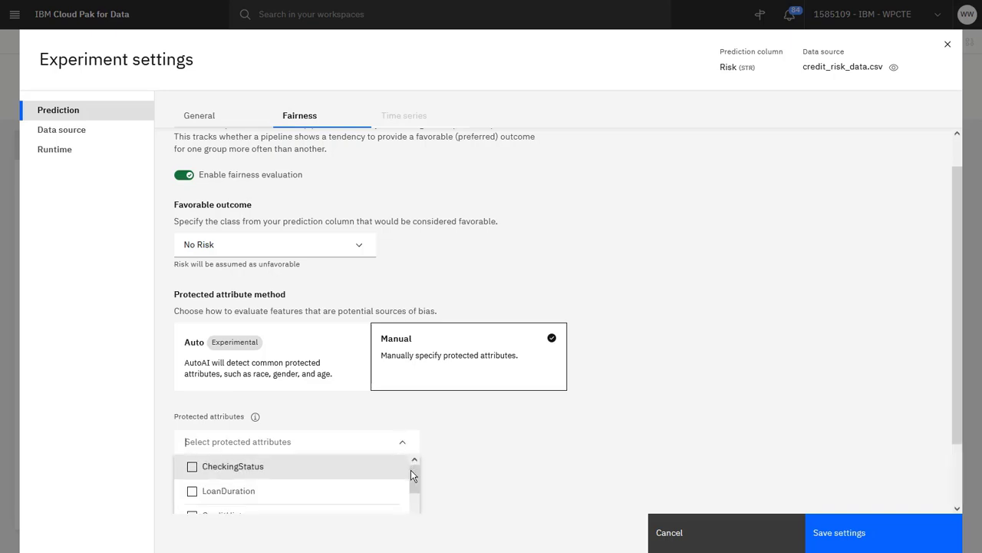
{"action": "scroll", "coordinate": [410, 470], "scroll_direction": "down", "scroll_amount": 5}
{"action": "left_click", "coordinate": [403, 501]}
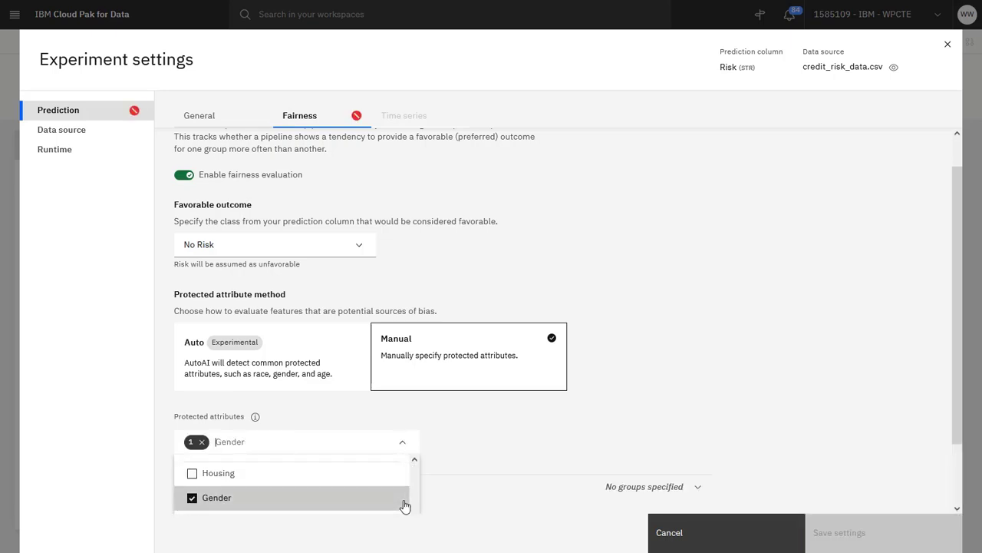
{"action": "left_click", "coordinate": [475, 454]}
Step: Add the female class as a Monitored group for the Gender attribute
{"action": "scroll", "coordinate": [921, 460], "scroll_direction": "down", "scroll_amount": 1}
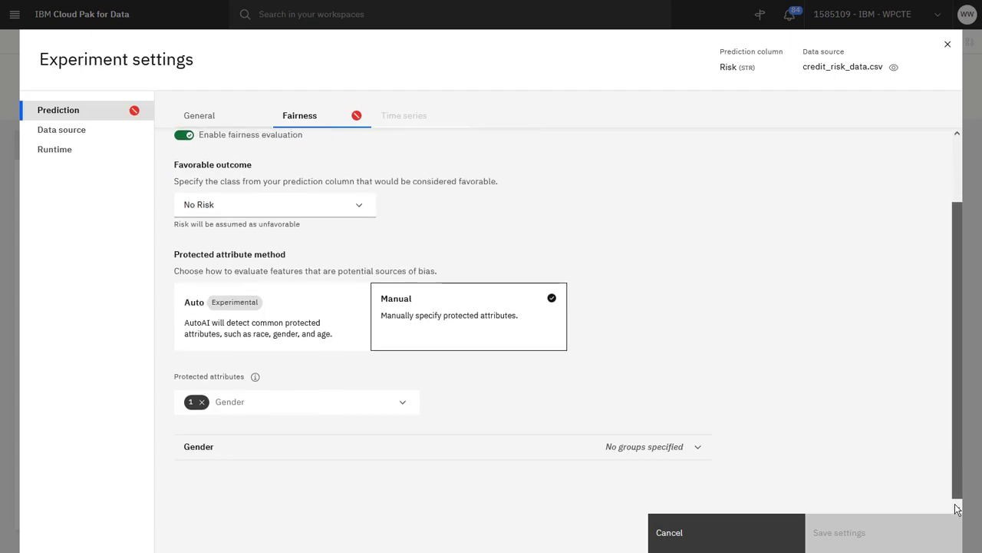
{"action": "left_click", "coordinate": [629, 441]}
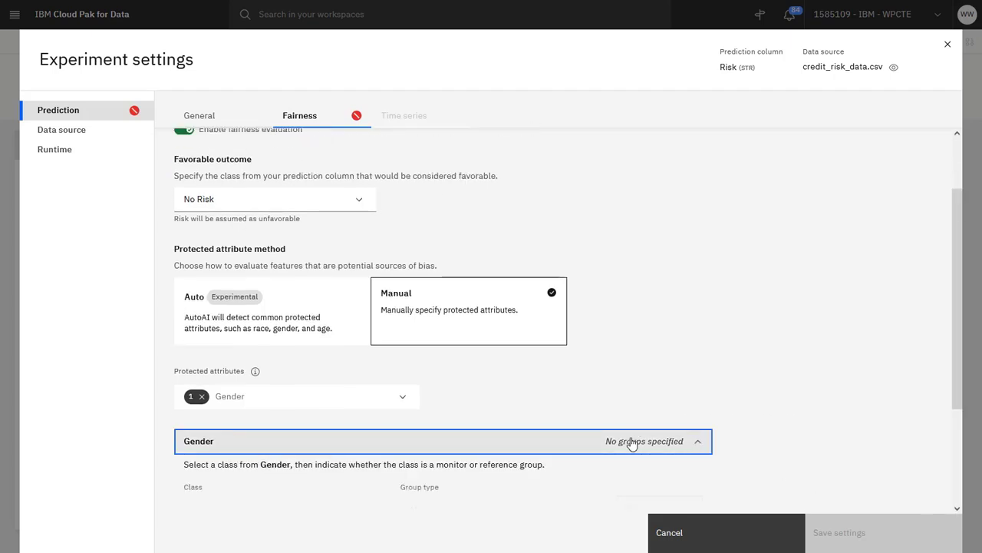
{"action": "scroll", "coordinate": [624, 456], "scroll_direction": "down", "scroll_amount": 3}
{"action": "scroll", "coordinate": [423, 401], "scroll_direction": "down", "scroll_amount": 1}
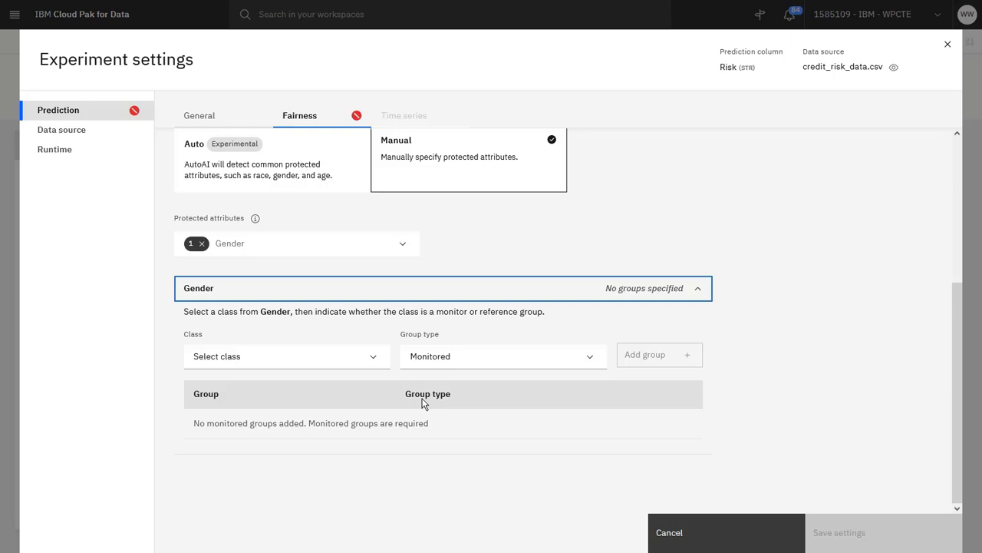
{"action": "left_click", "coordinate": [379, 367]}
{"action": "left_click", "coordinate": [373, 380]}
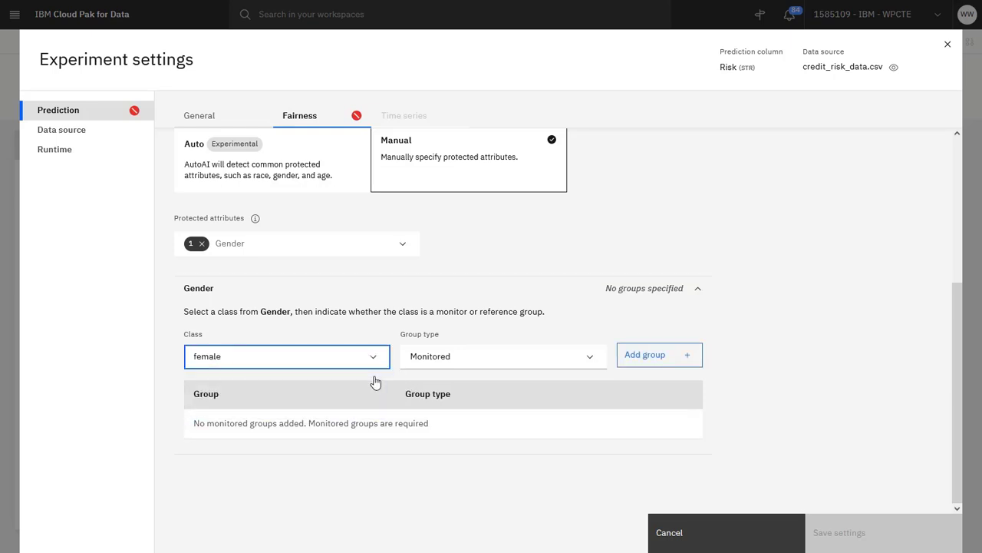
{"action": "left_click", "coordinate": [665, 361]}
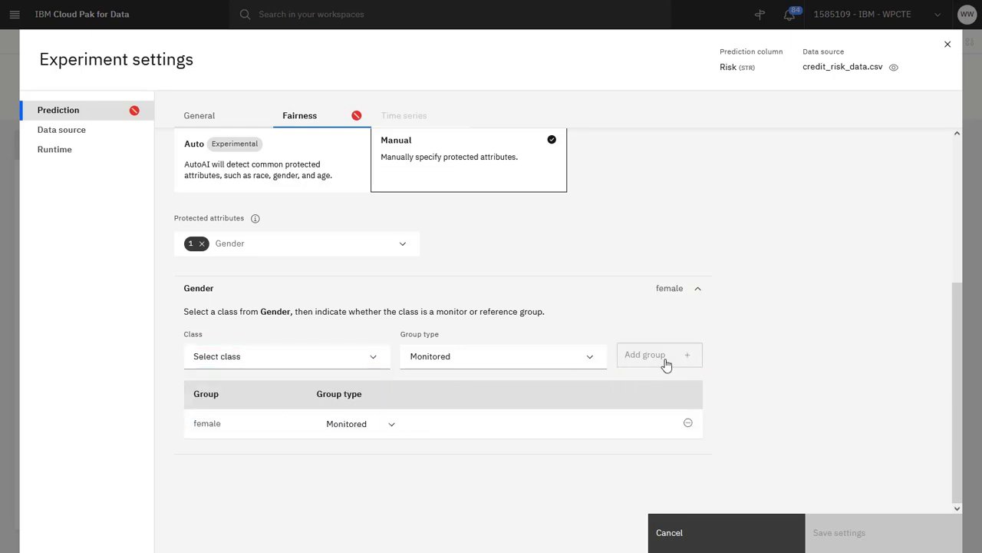
Step: Add the male class as a Reference group for the Gender attribute
{"action": "left_click", "coordinate": [366, 364]}
{"action": "left_click", "coordinate": [367, 380]}
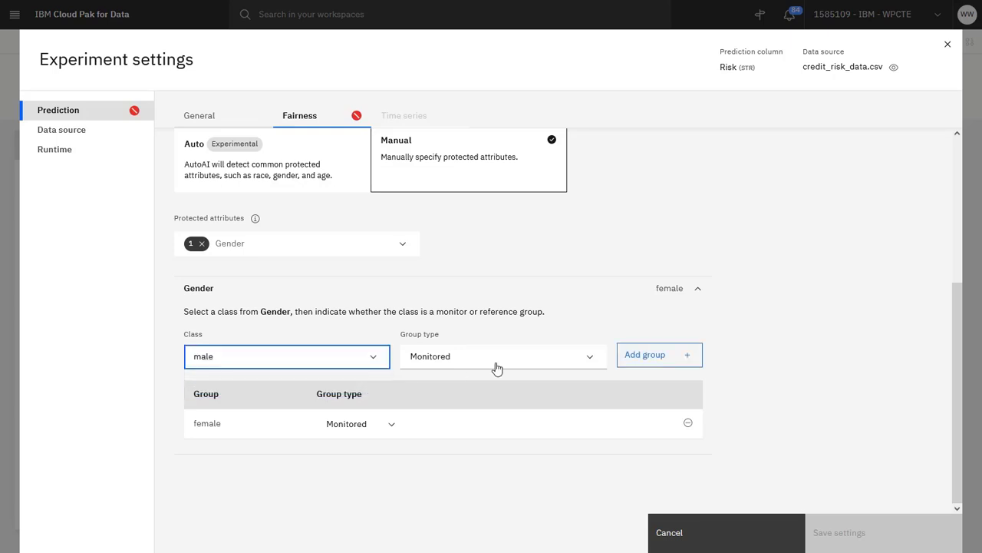
{"action": "left_click", "coordinate": [577, 363]}
{"action": "left_click", "coordinate": [574, 405]}
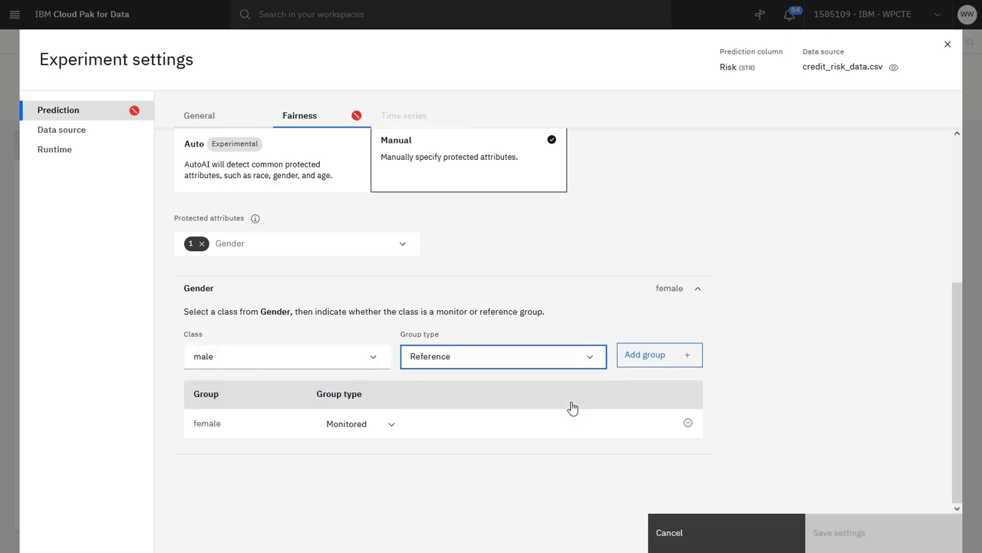
{"action": "left_click", "coordinate": [662, 356]}
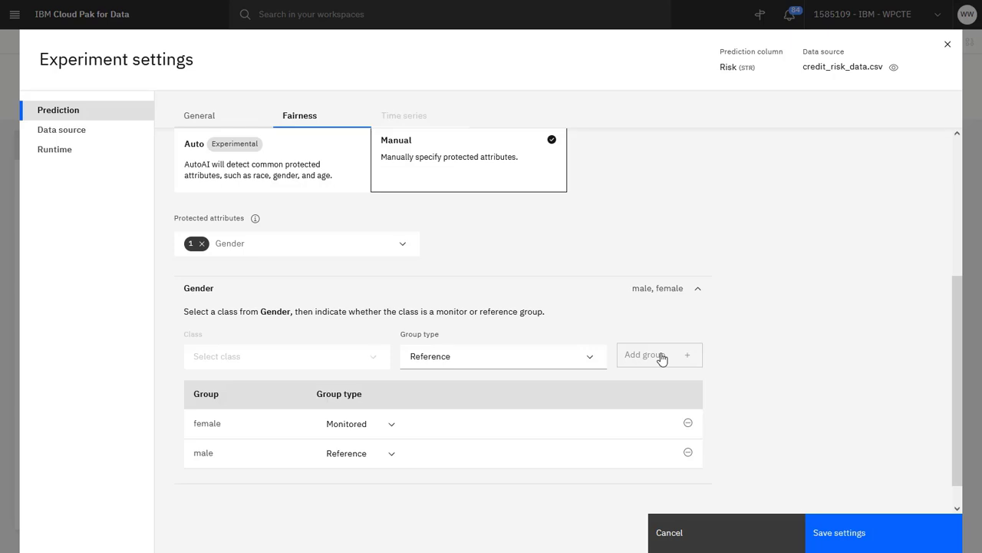
Step: Remove Gender from the protected attributes and switch the protected attribute method back to Auto
{"action": "left_click", "coordinate": [202, 244]}
{"action": "left_click", "coordinate": [283, 344]}
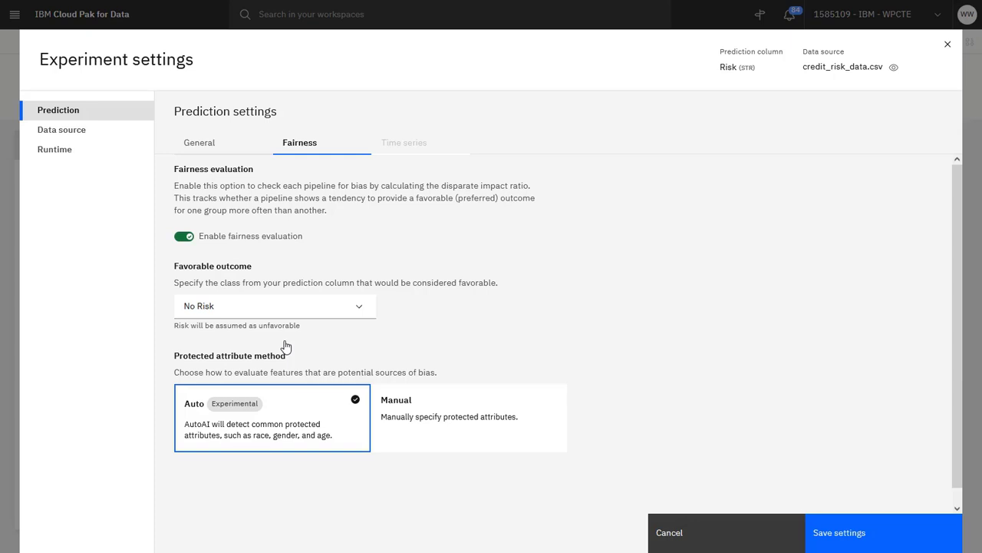
Step: Set the optimized metric in the general prediction settings to Accuracy and disparate impact
{"action": "left_click", "coordinate": [223, 146]}
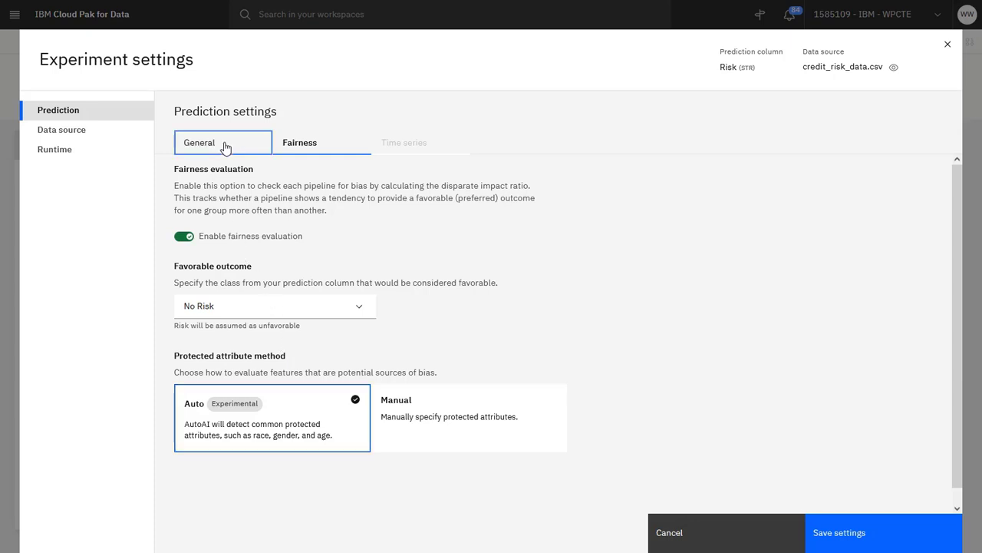
{"action": "scroll", "coordinate": [802, 410], "scroll_direction": "down", "scroll_amount": 3}
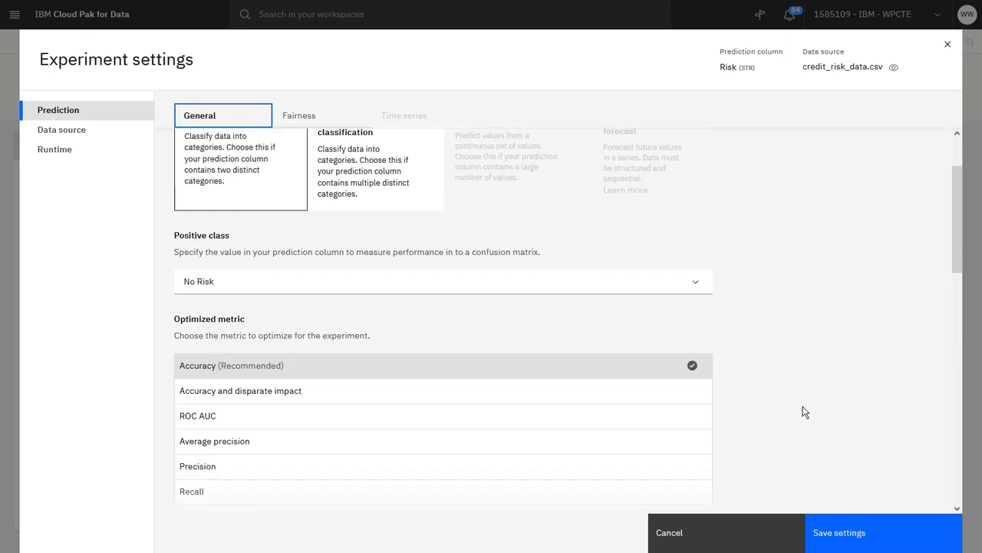
{"action": "left_click", "coordinate": [626, 363]}
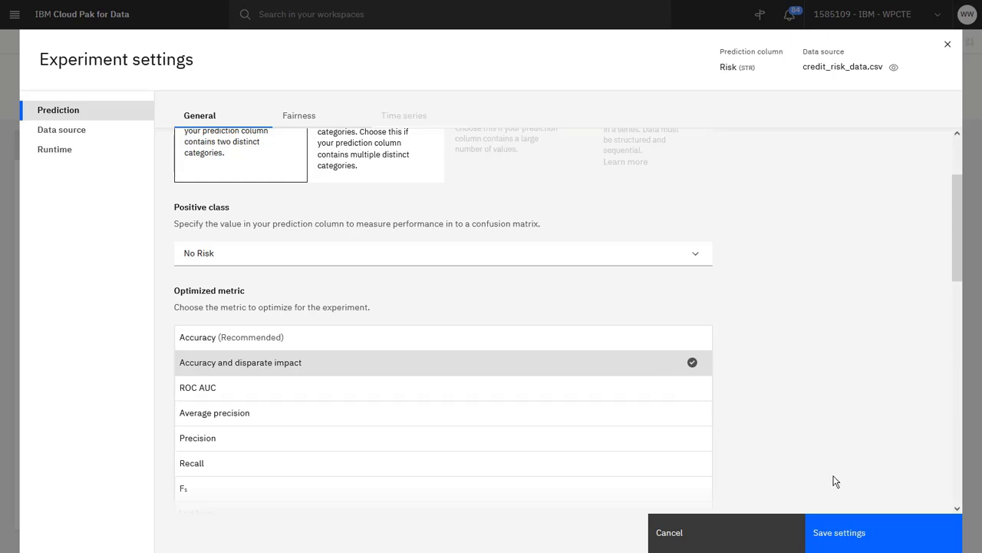
Step: Save the experiment settings and run the credit risk fairness experiment
{"action": "left_click", "coordinate": [883, 537]}
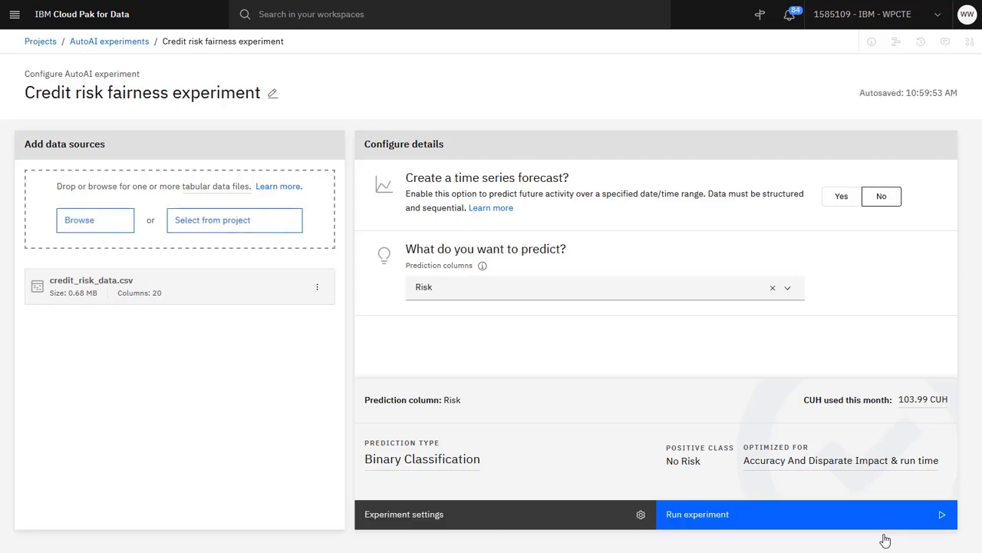
{"action": "left_click", "coordinate": [830, 522]}
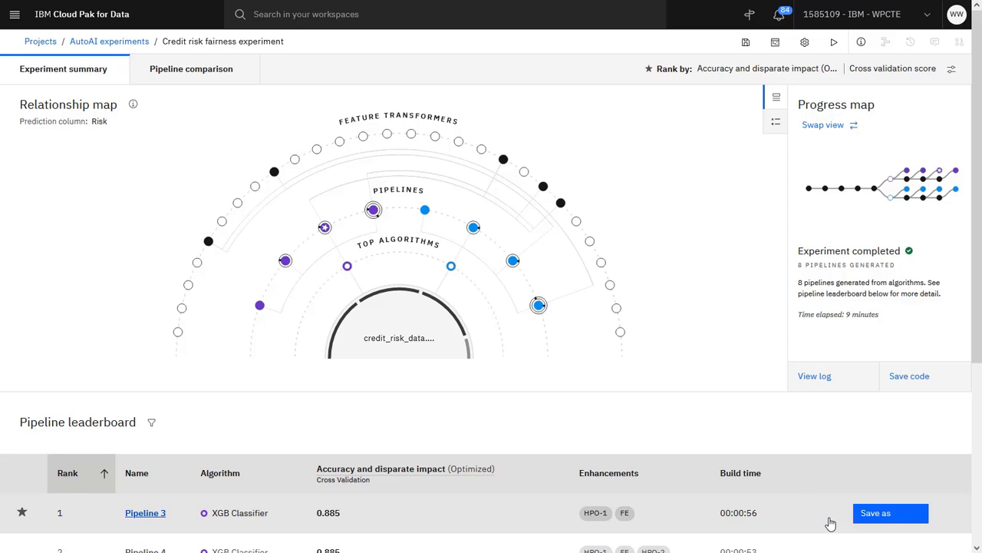
Step: Open the details of Pipeline 3 from the pipeline leaderboard and show its fairness evaluation
{"action": "scroll", "coordinate": [830, 522], "scroll_direction": "down", "scroll_amount": 4}
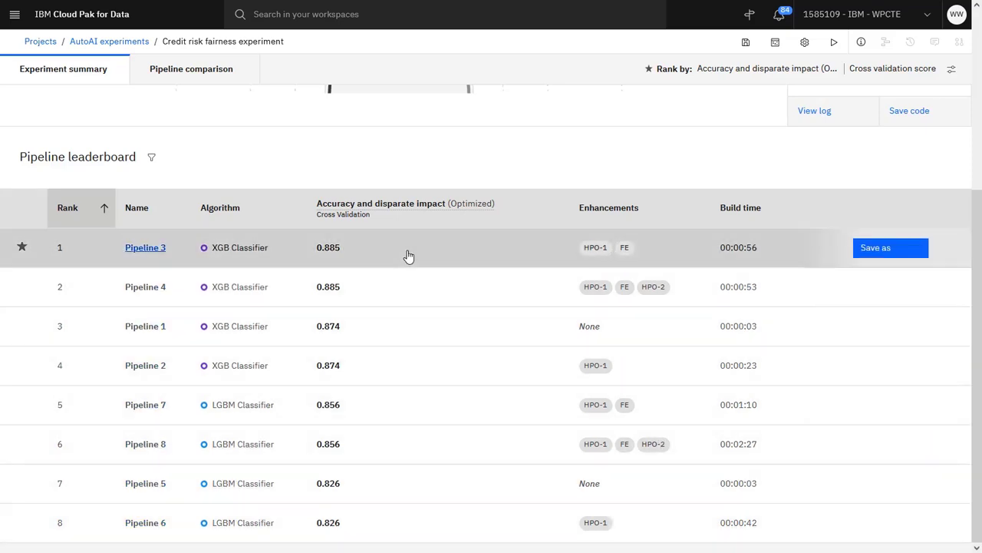
{"action": "left_click", "coordinate": [407, 257]}
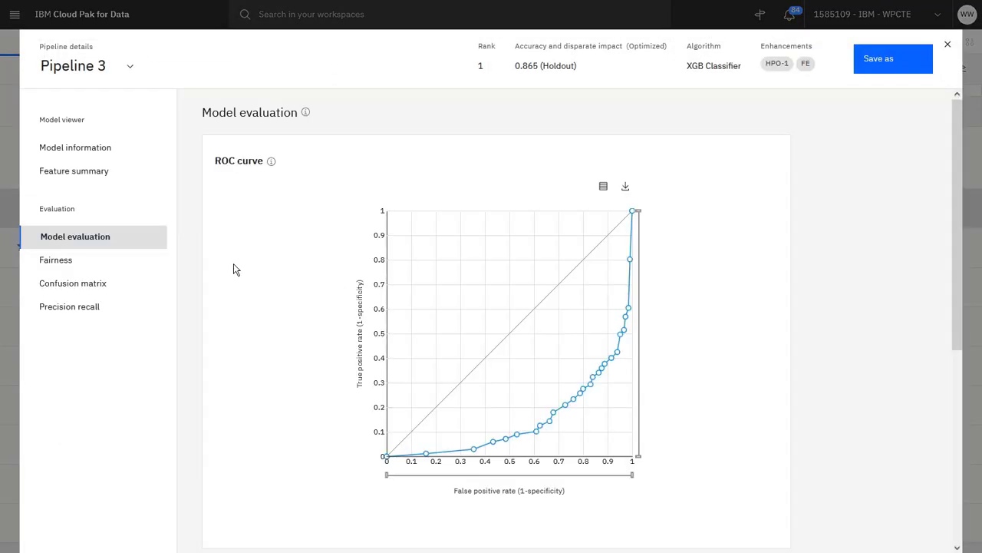
{"action": "left_click", "coordinate": [144, 262]}
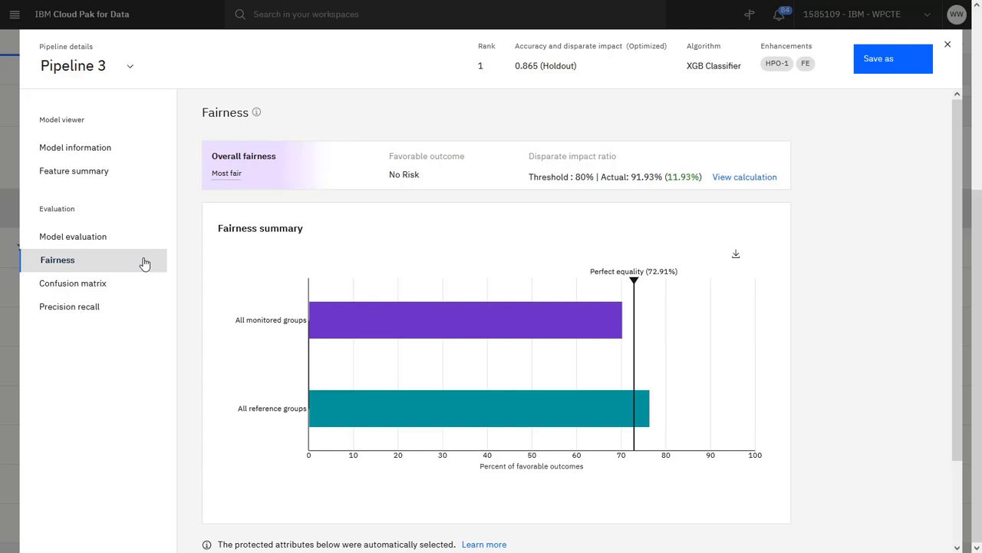
Step: Inspect the favorable outcomes of the monitored and reference groups, and review the disparate impact ratio calculation before closing it
{"action": "mouse_move", "coordinate": [317, 326]}
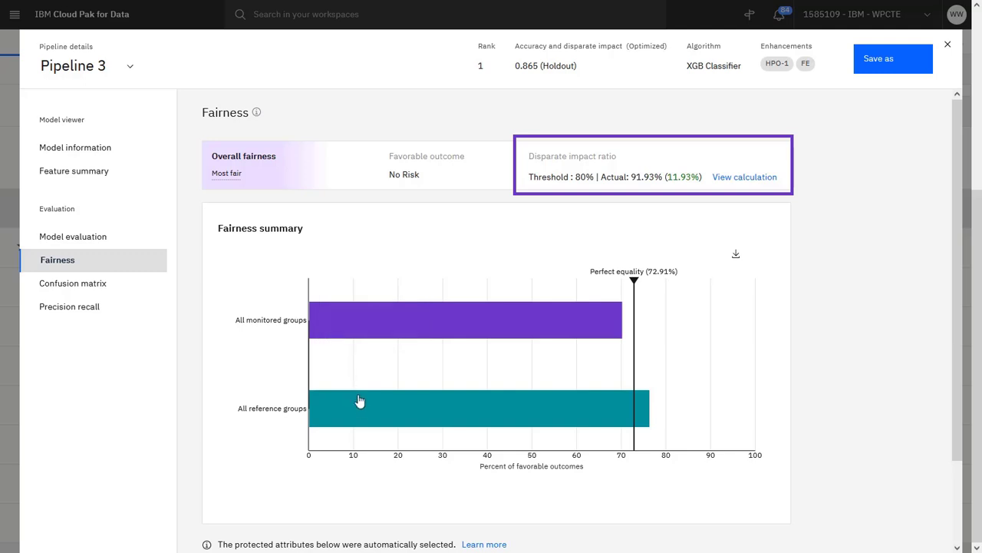
{"action": "mouse_move", "coordinate": [364, 413]}
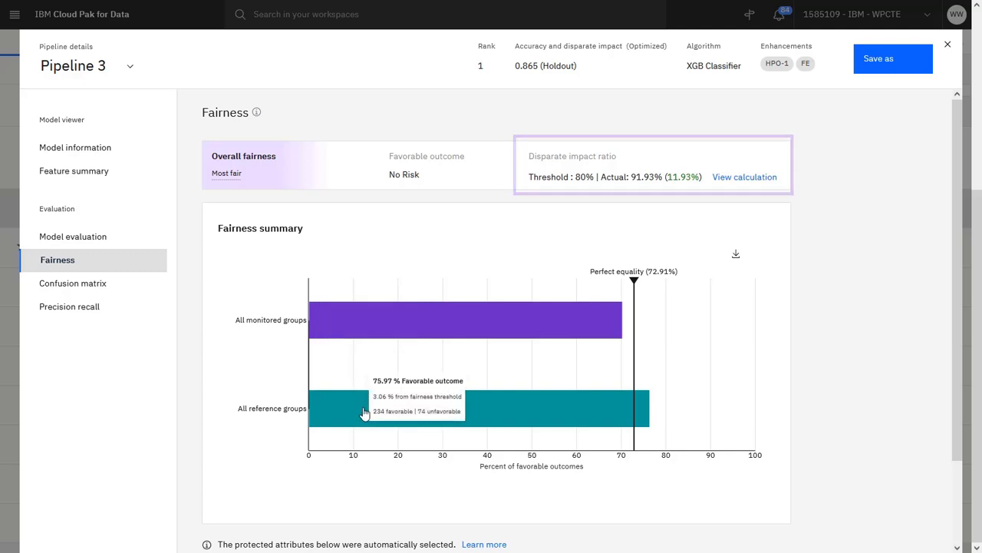
{"action": "left_click", "coordinate": [746, 183]}
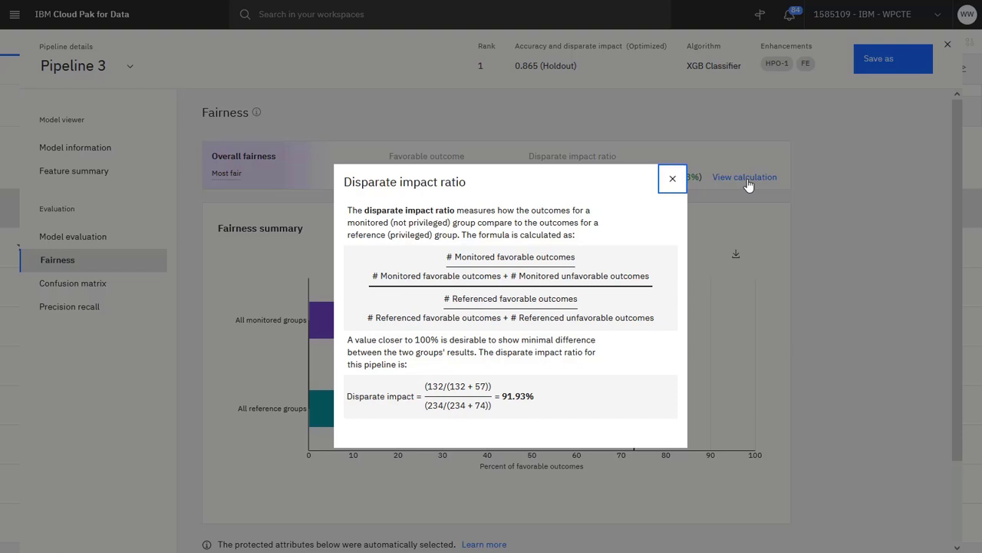
{"action": "left_click", "coordinate": [668, 186]}
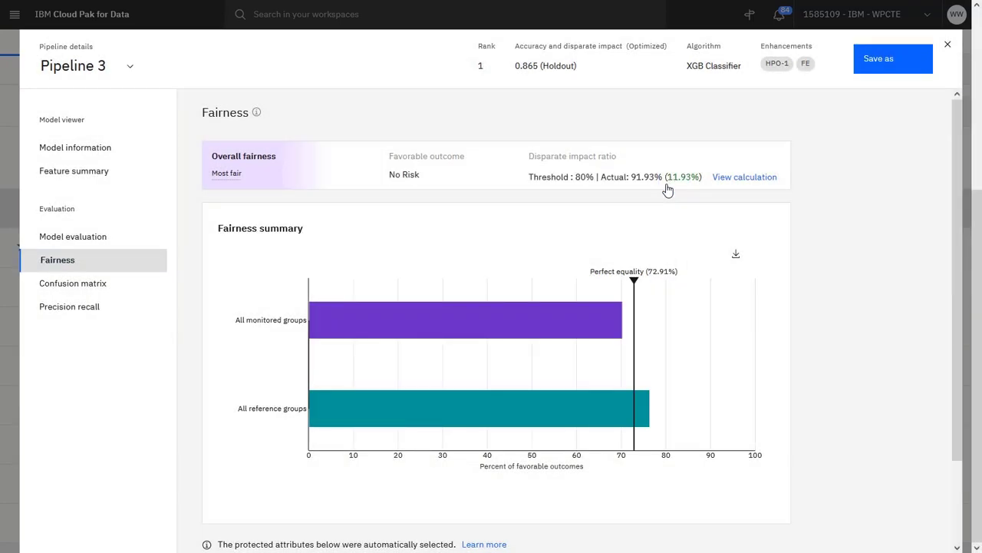